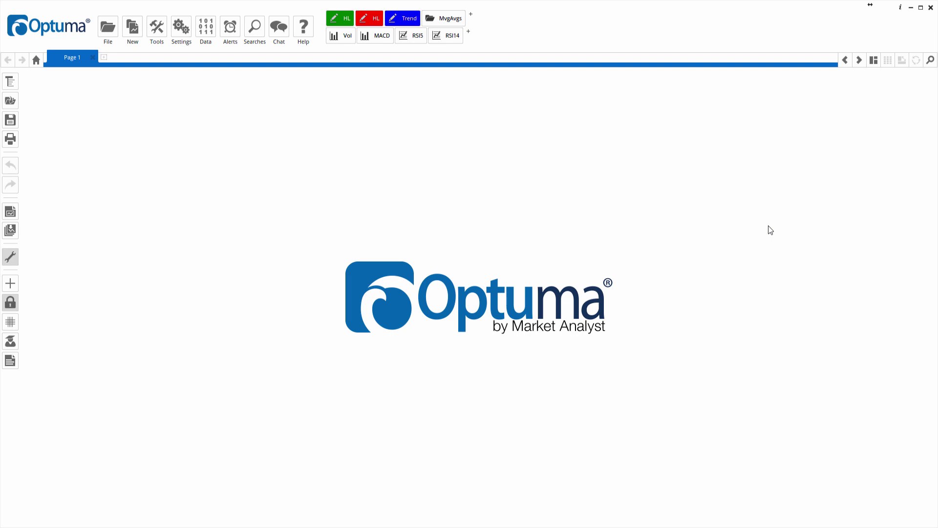
- Browse ASX Shares > Indices > Sector Indices Level 1 and open the ten codes as a watch list
double_click(601, 187)
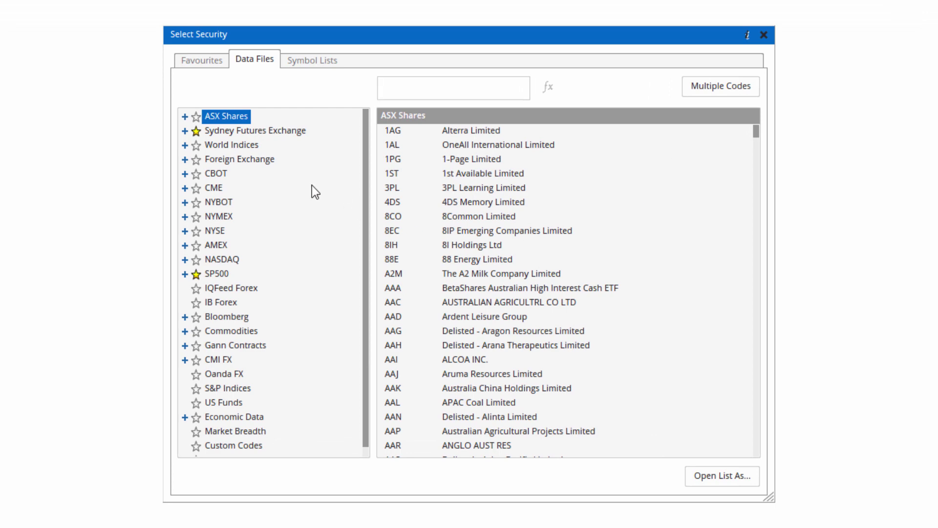
left_click(185, 116)
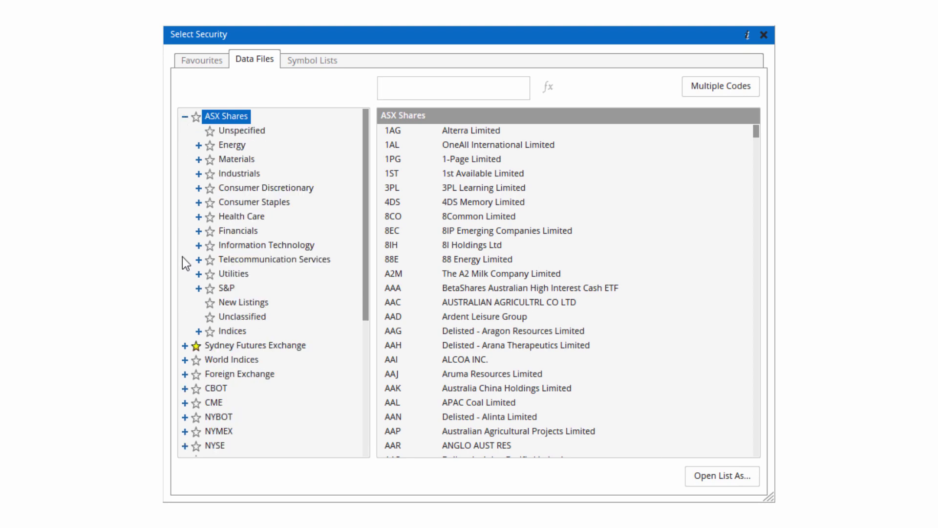
left_click(199, 331)
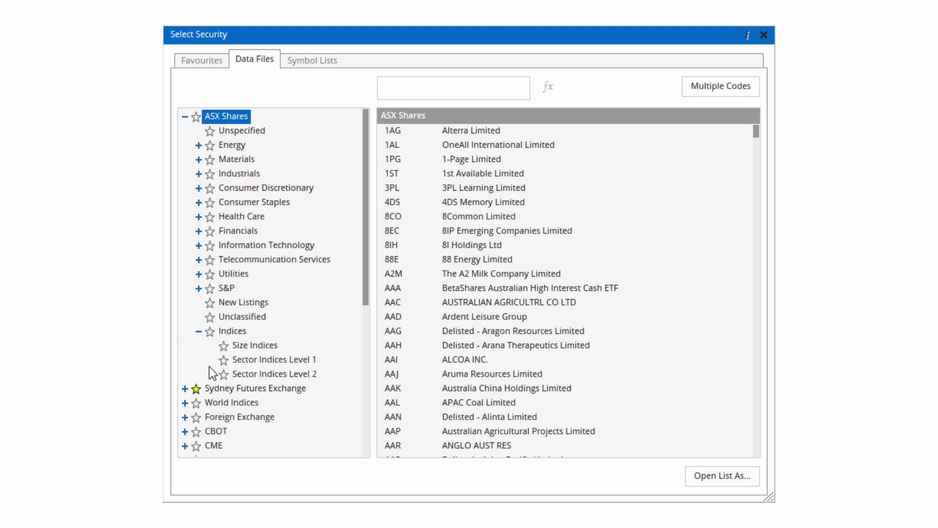
left_click(298, 361)
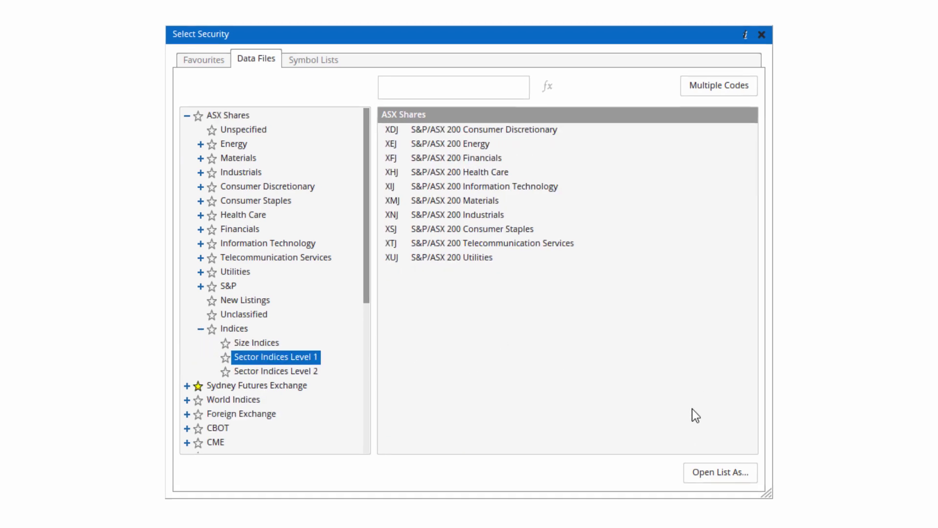
left_click(718, 478)
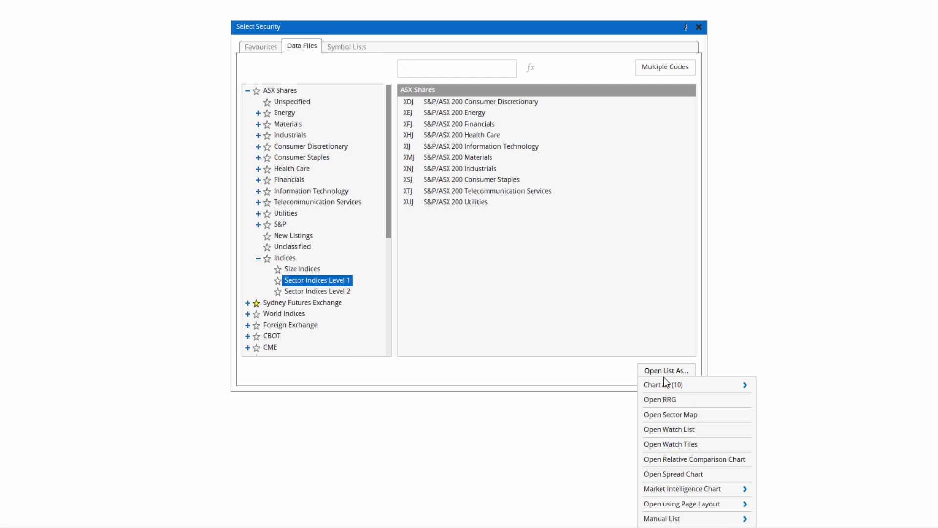
left_click(667, 430)
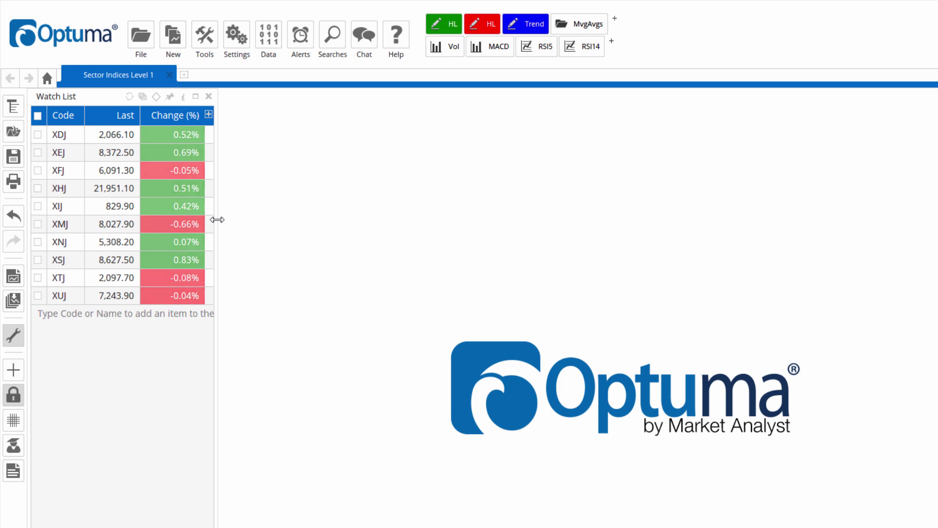
- Widen the watch list panel and start a new Script Column from the add-column button
left_click_drag(217, 220, 364, 236)
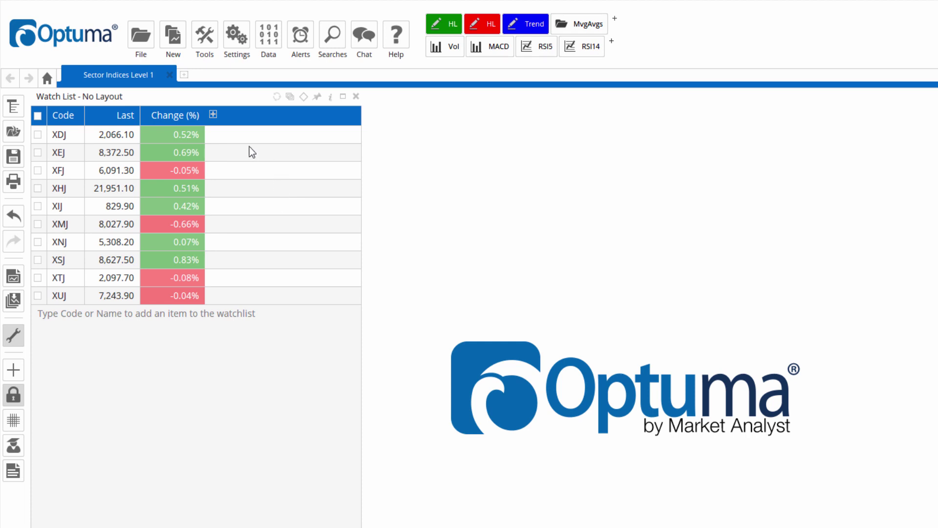
left_click(213, 116)
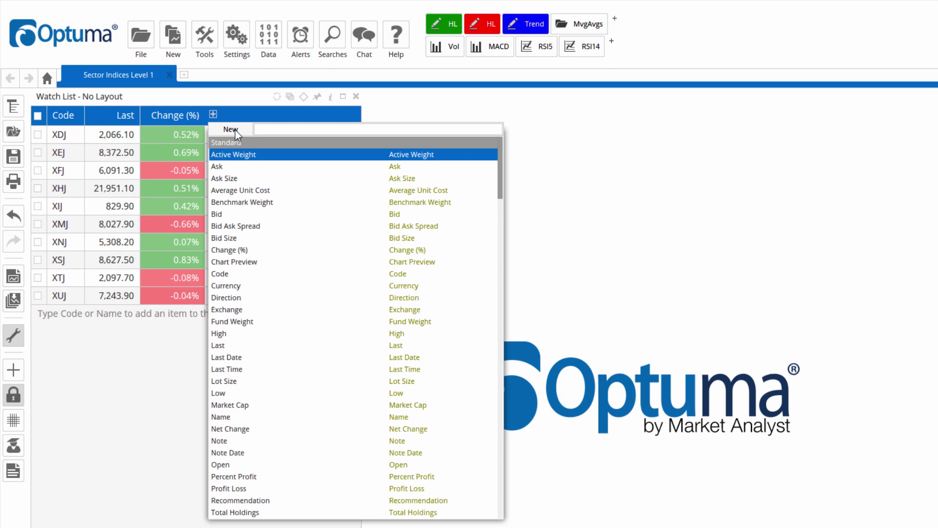
left_click(231, 129)
left_click(238, 144)
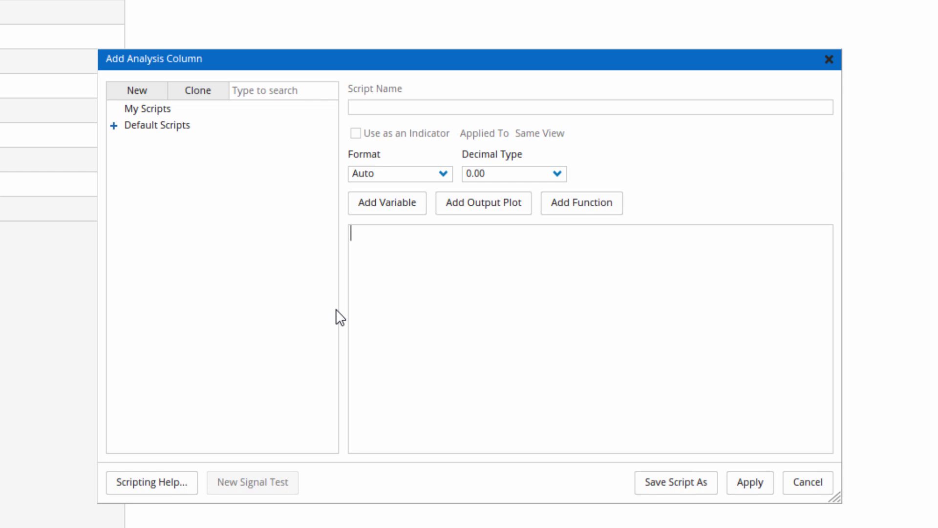
- Add a new script under My Scripts named 'RSI Value'
left_click(143, 92)
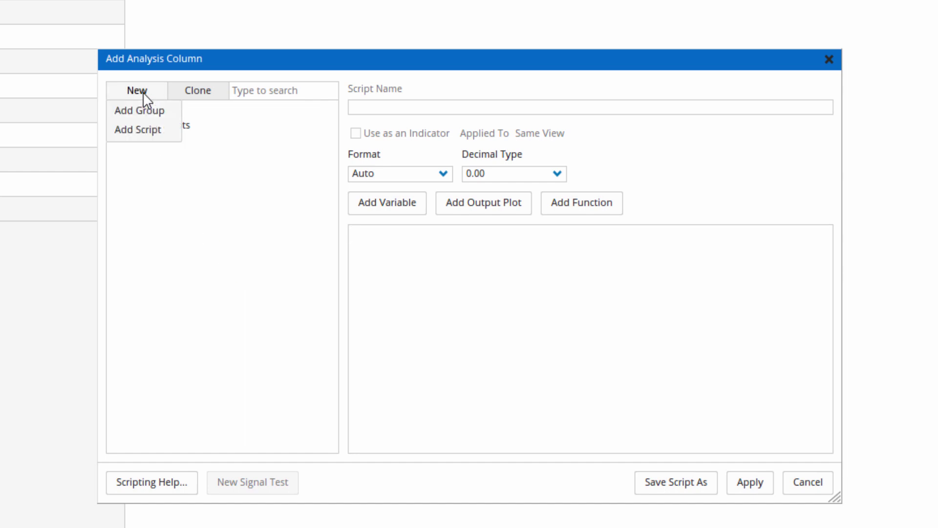
left_click(133, 128)
left_click_drag(408, 109, 323, 106)
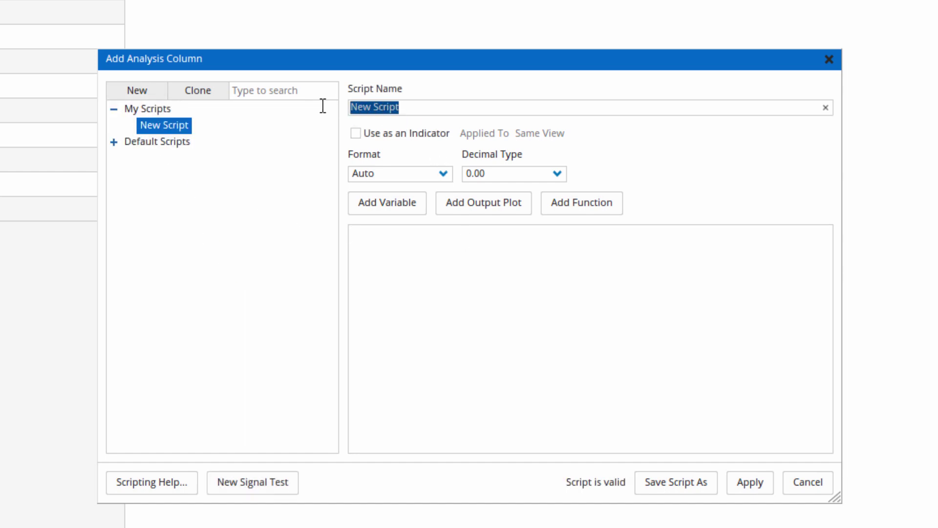
type("R")
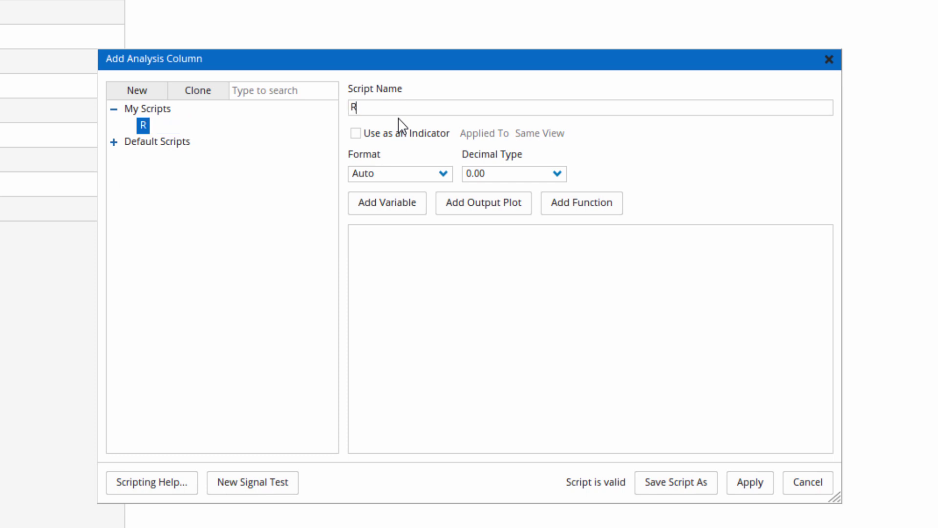
type("SI Value")
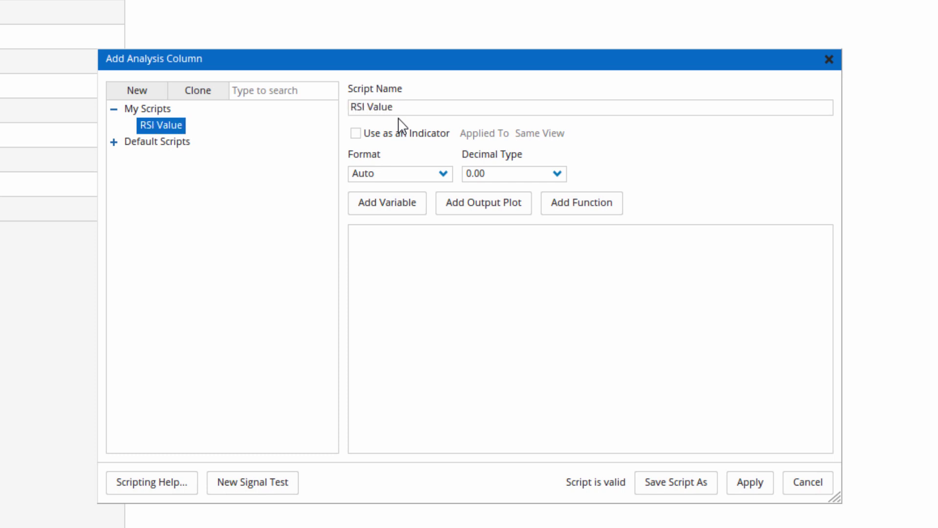
- Insert the RSI function into the script and set its Bars to 14
left_click(441, 261)
type("r")
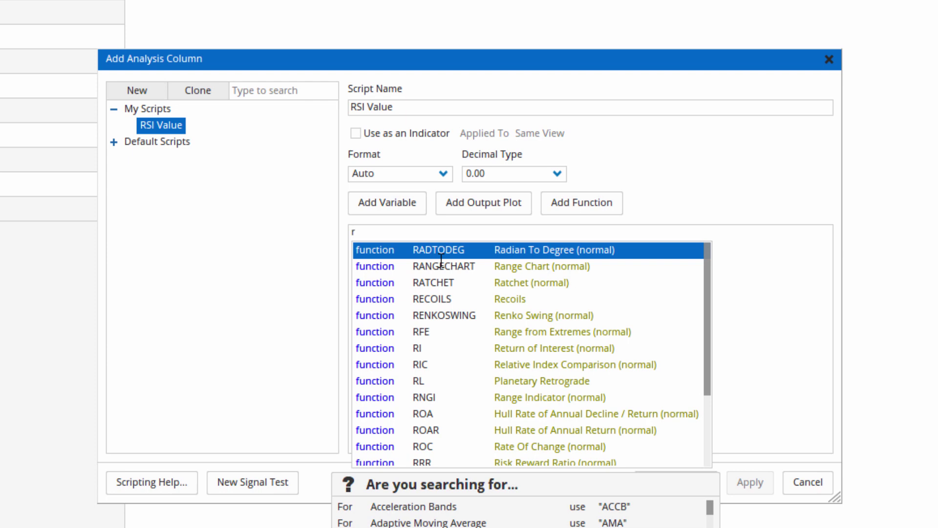
type("s")
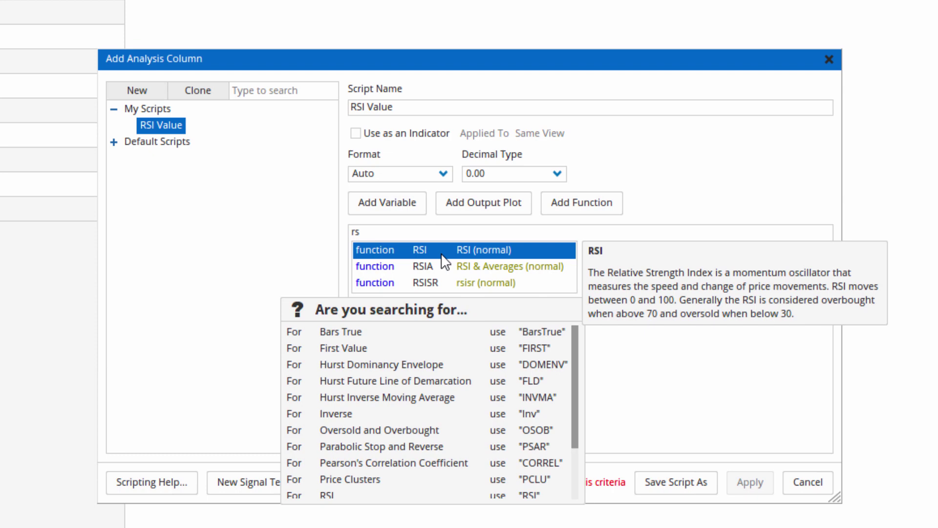
left_click(442, 254)
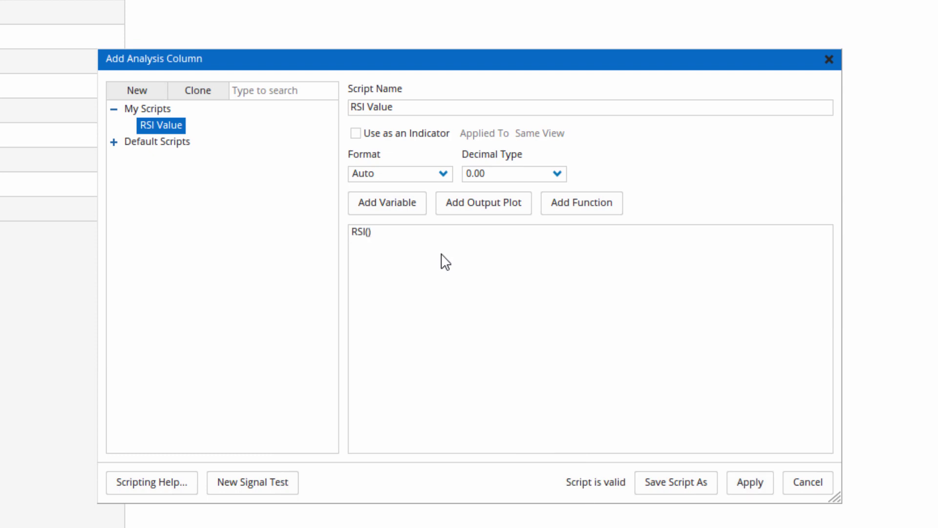
left_click(364, 232)
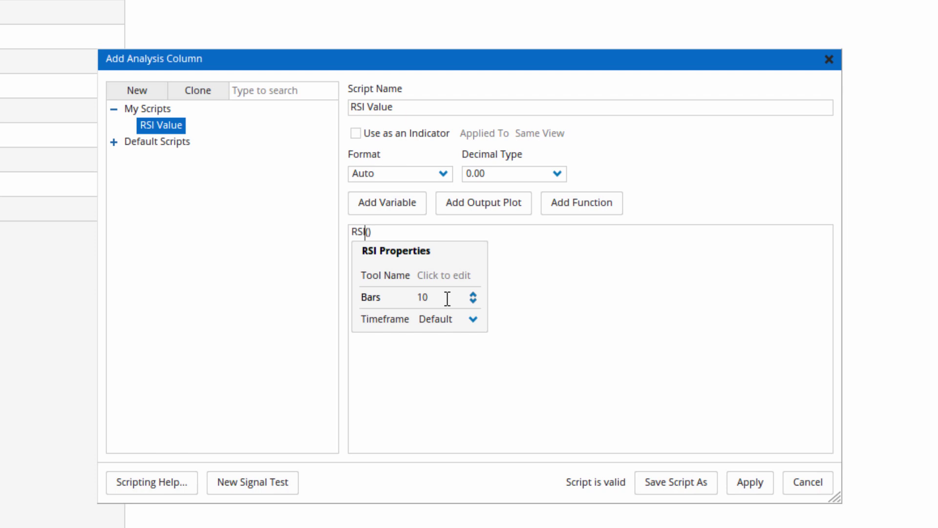
left_click(472, 294)
left_click(472, 294)
left_click(473, 294)
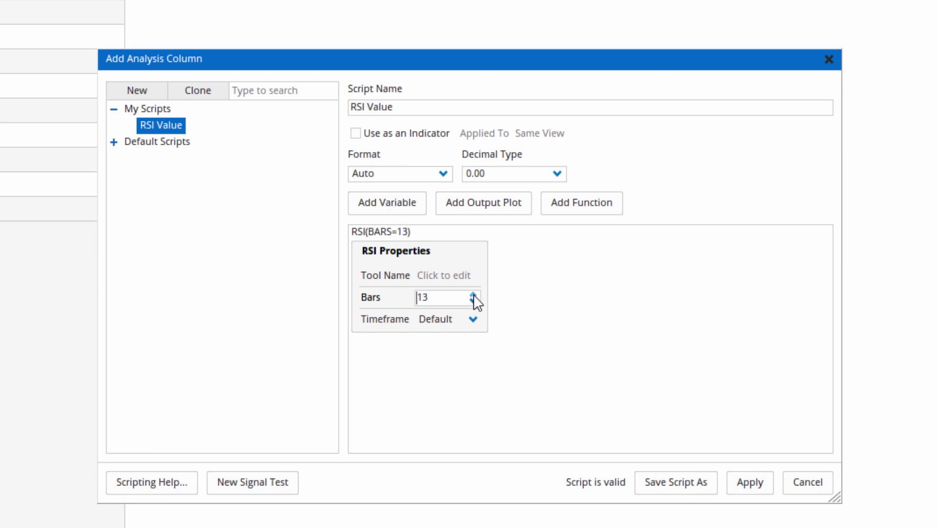
left_click(472, 293)
left_click(533, 243)
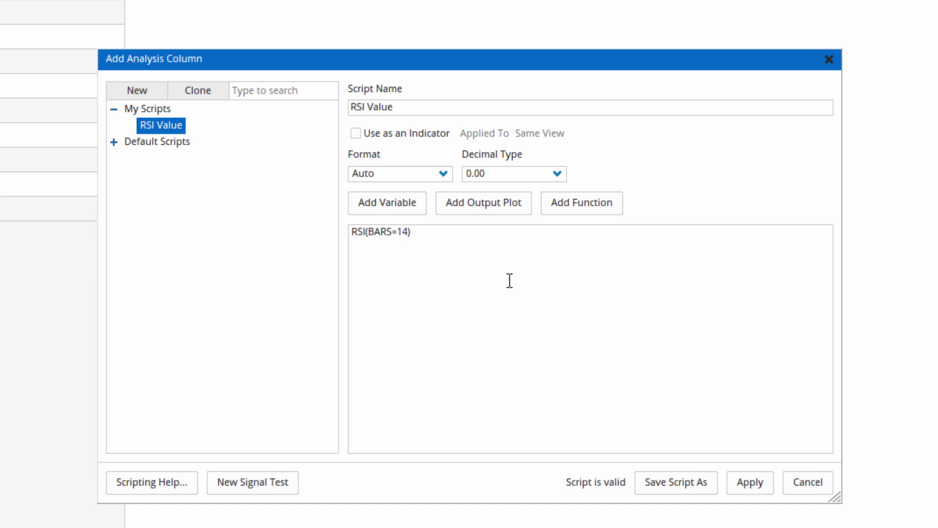
- Fix the closing bracket of RSI(BARS=14), then apply it and confirm the script update
key("BackSpace")
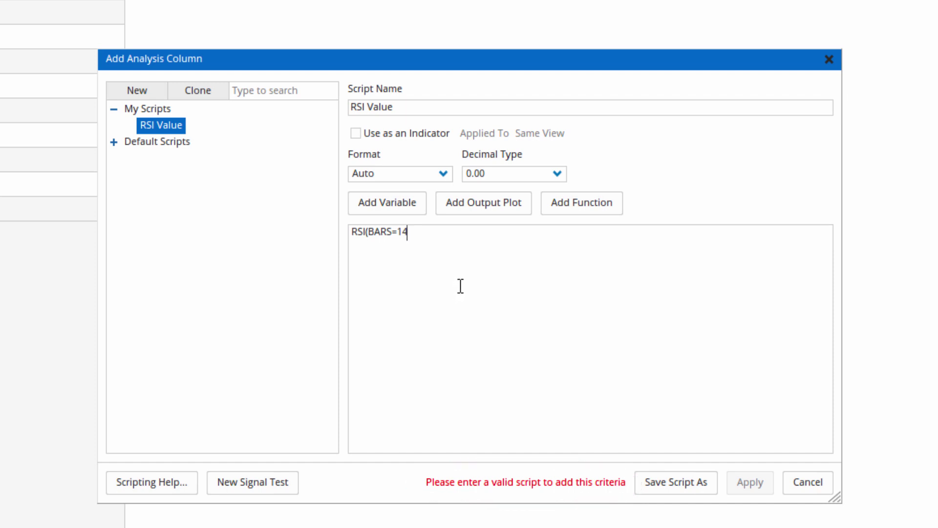
type(")")
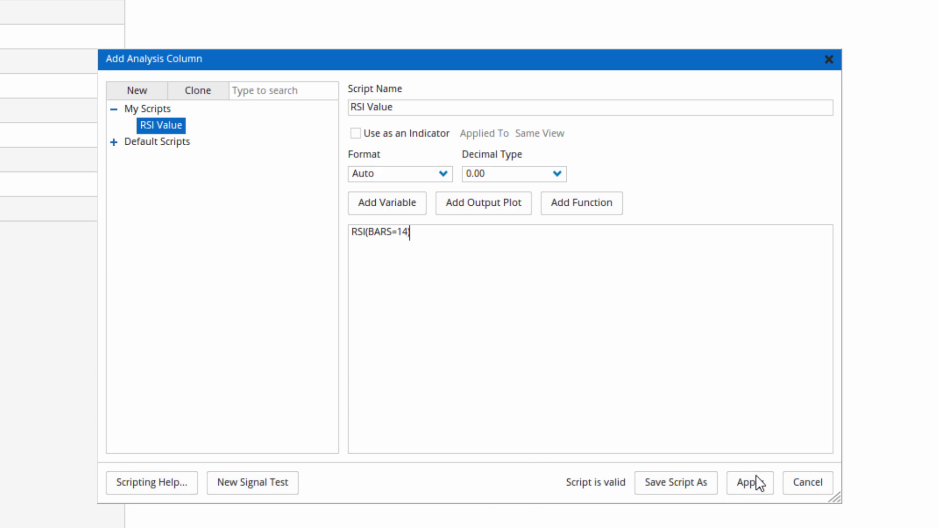
left_click(757, 496)
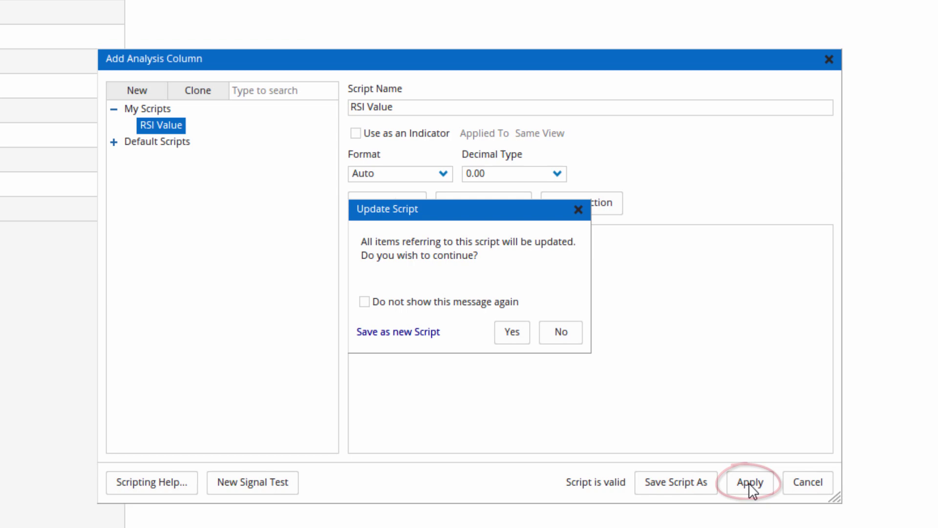
left_click(514, 333)
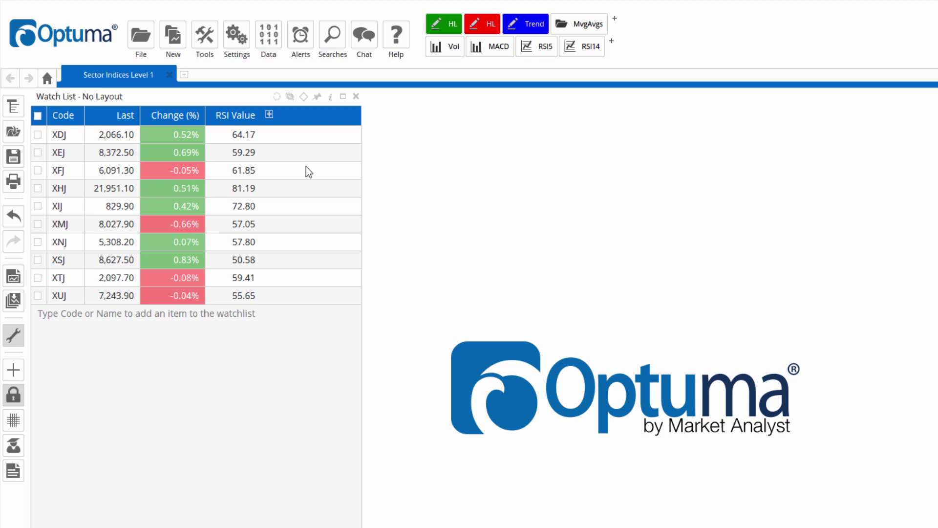
- Chart the XDJ index with a 14-period RSI panel below it
double_click(63, 135)
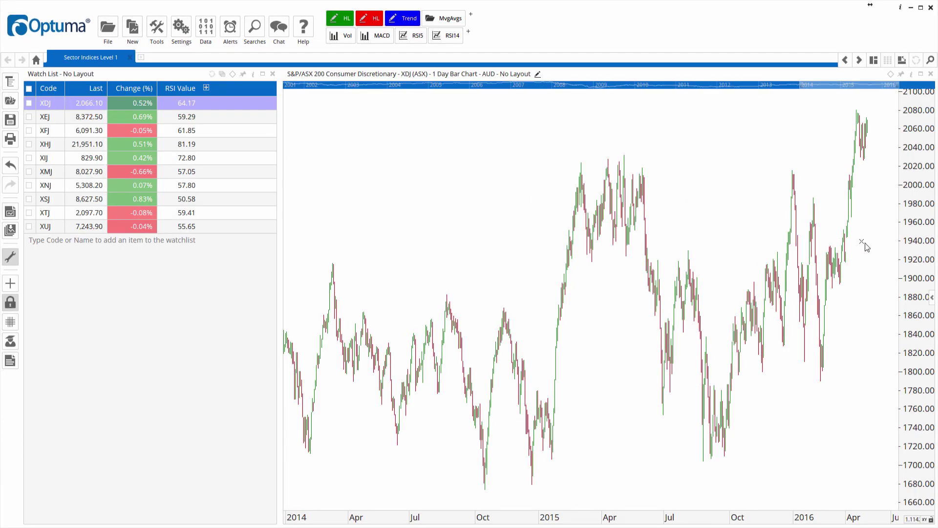
left_click(446, 35)
left_click(608, 382)
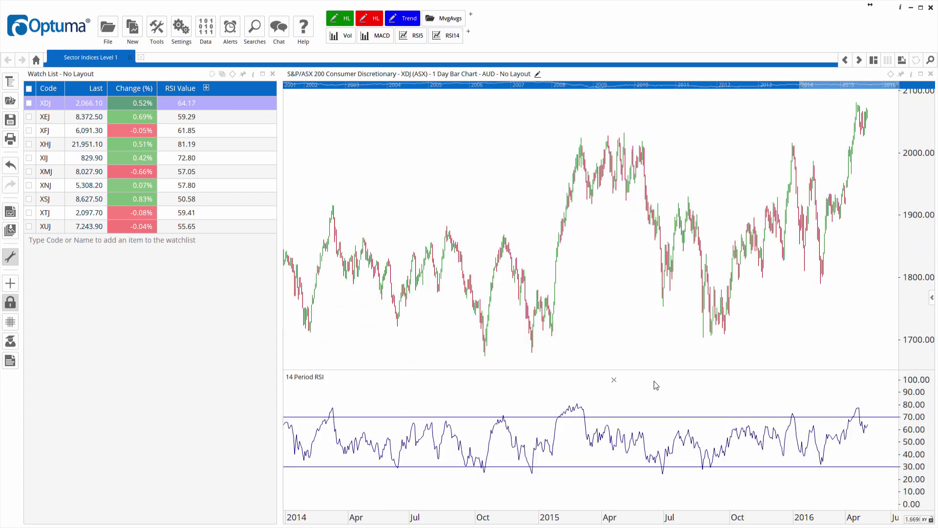
- Show the current RSI value on its scale, then switch the chart to XEJ and XFJ
mouse_move(868, 430)
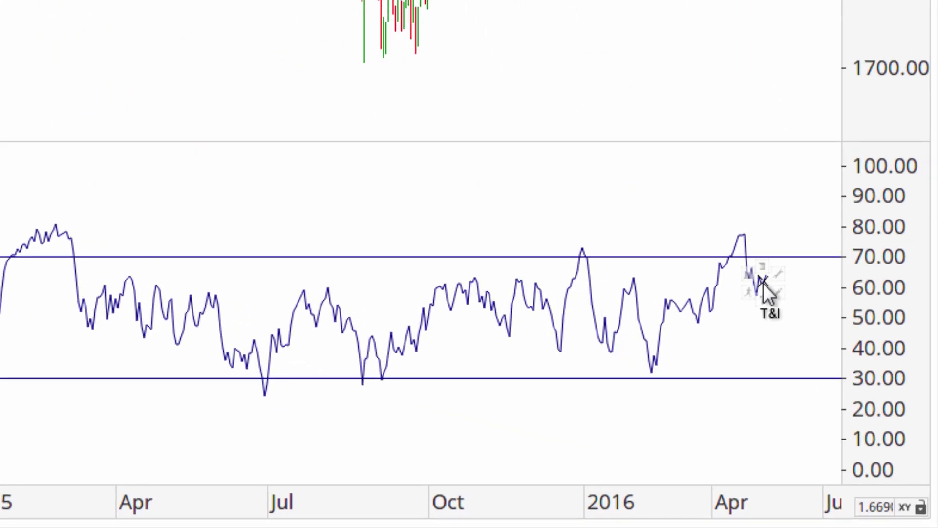
left_click(797, 336)
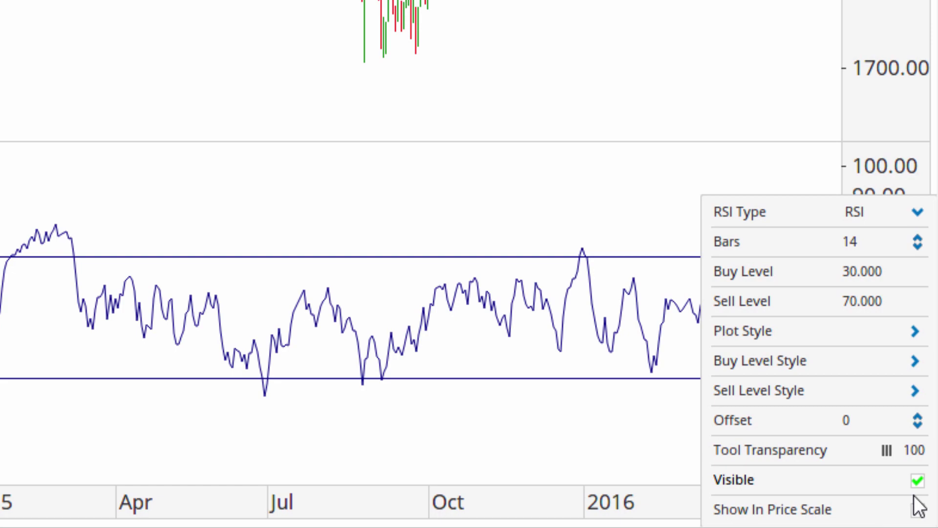
left_click(918, 509)
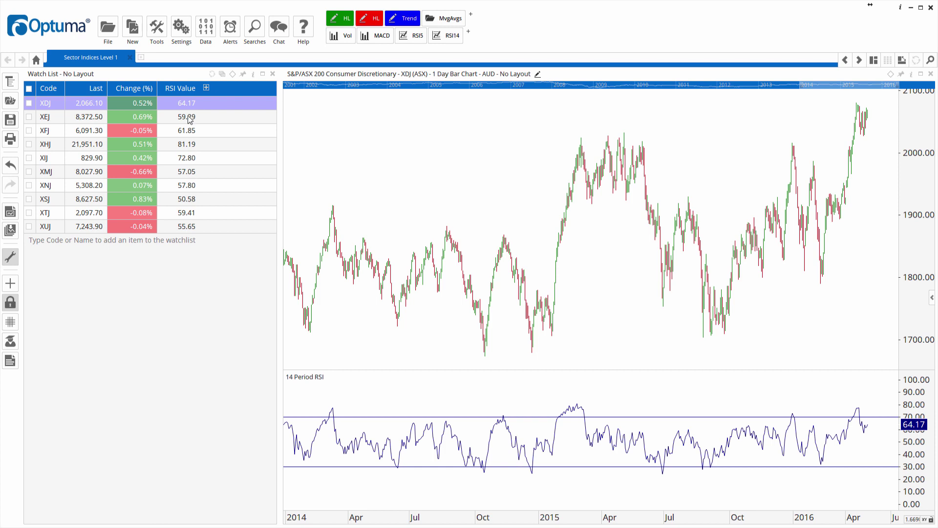
left_click(46, 117)
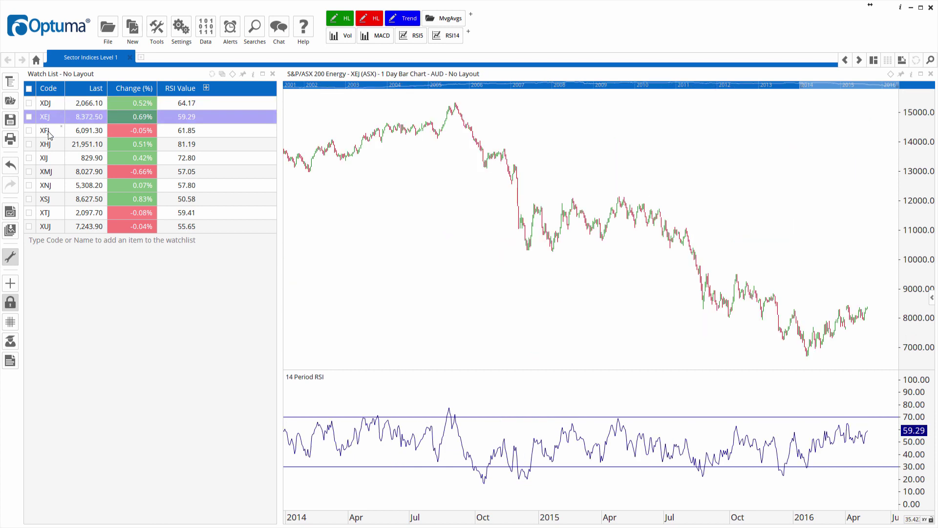
left_click(47, 133)
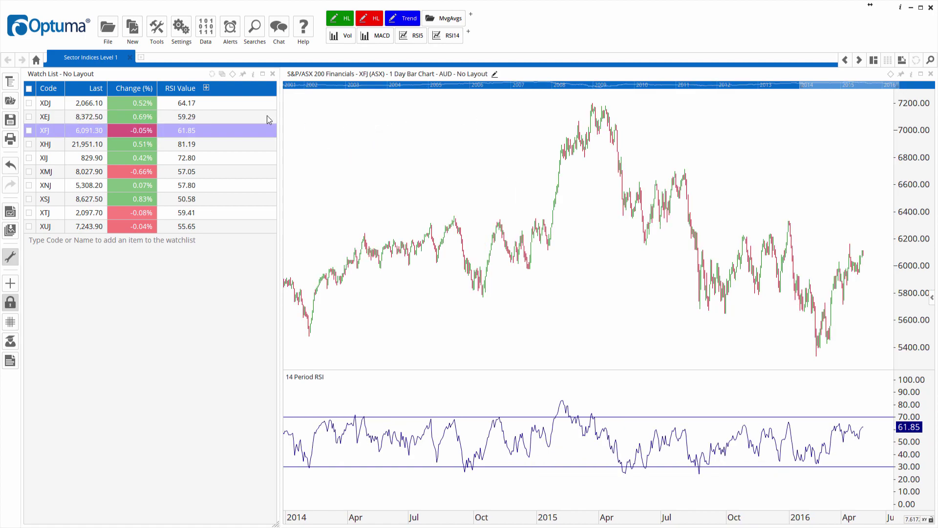
- Start another script column with a fresh blank script
left_click(206, 88)
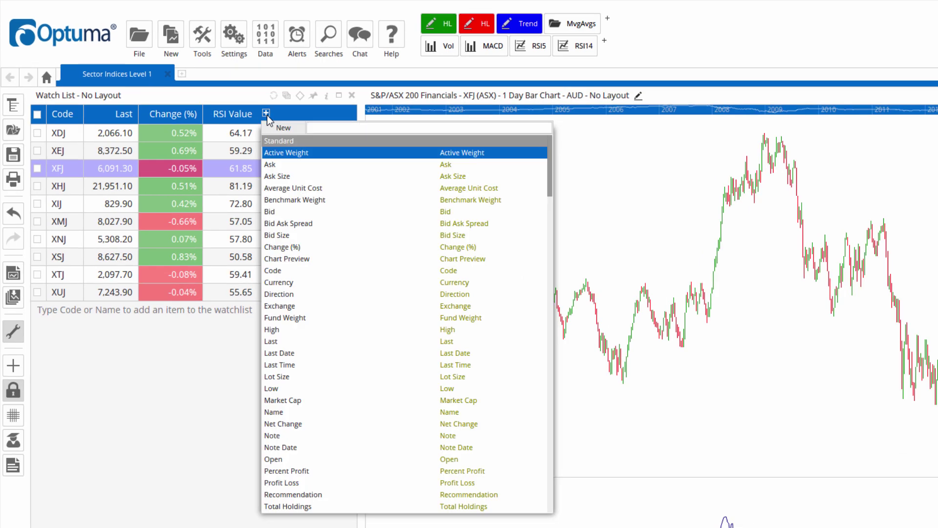
left_click(285, 130)
left_click(289, 141)
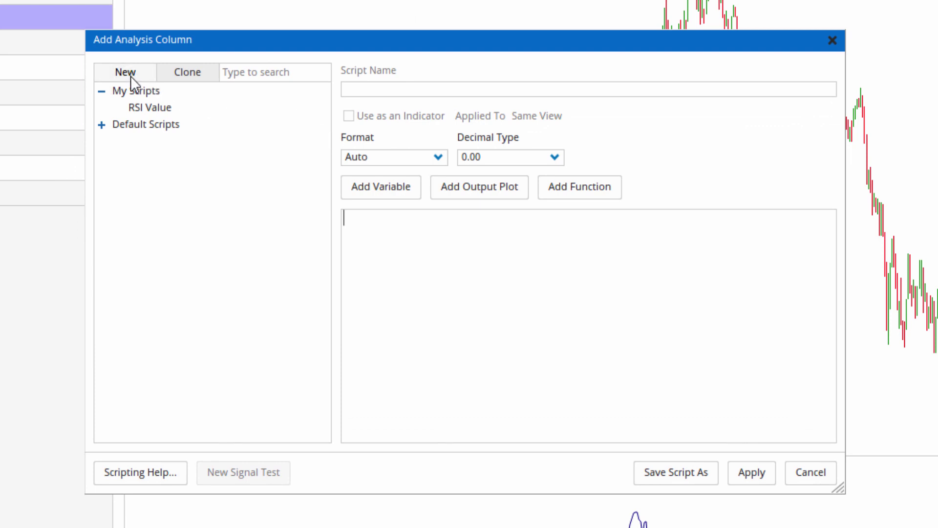
left_click(139, 75)
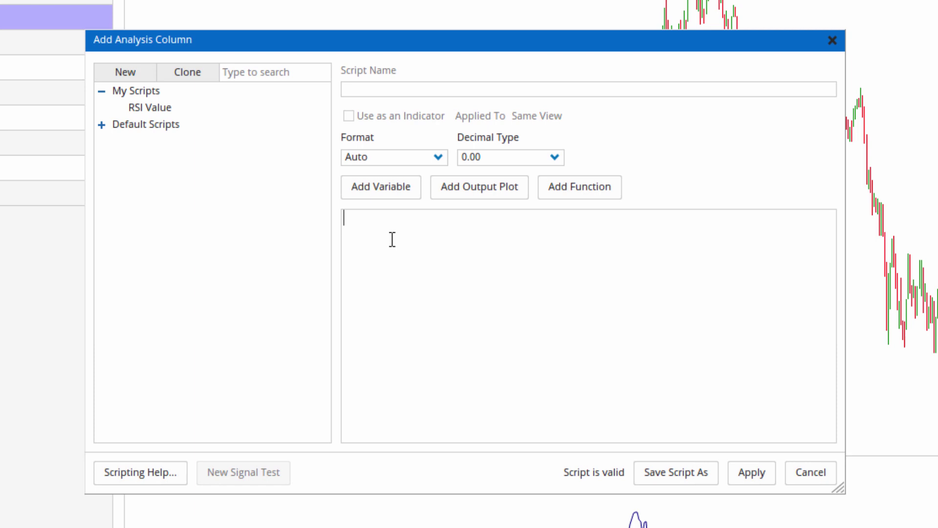
- Enter RSI(BARS=14) > 70 as the column script and apply it
type("rsi")
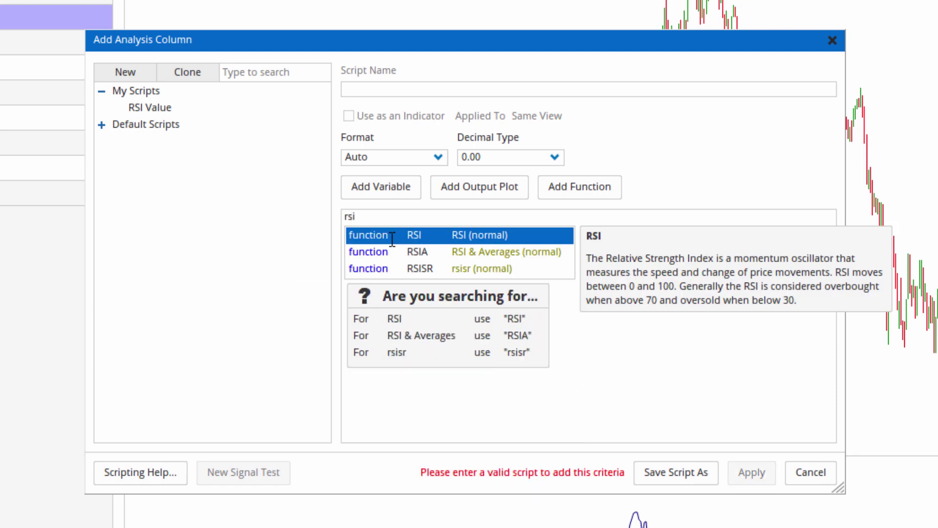
key("Return")
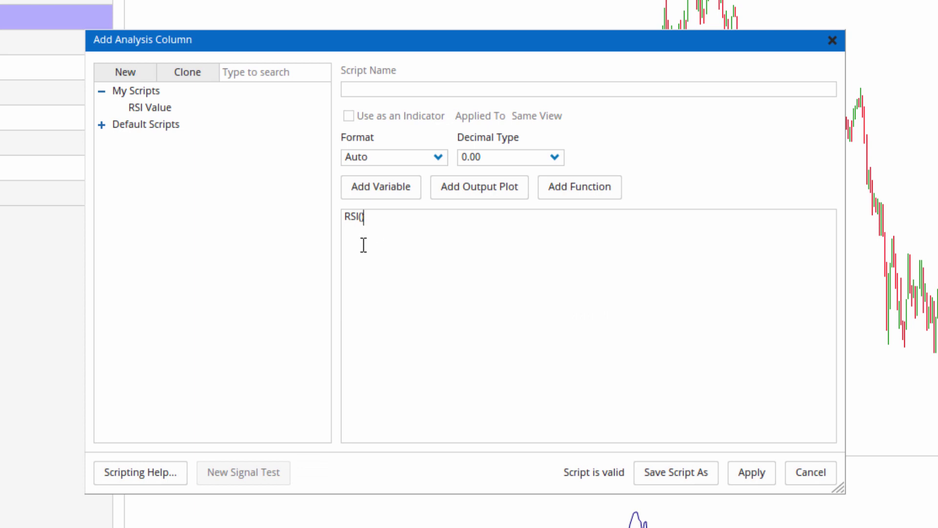
left_click(358, 219)
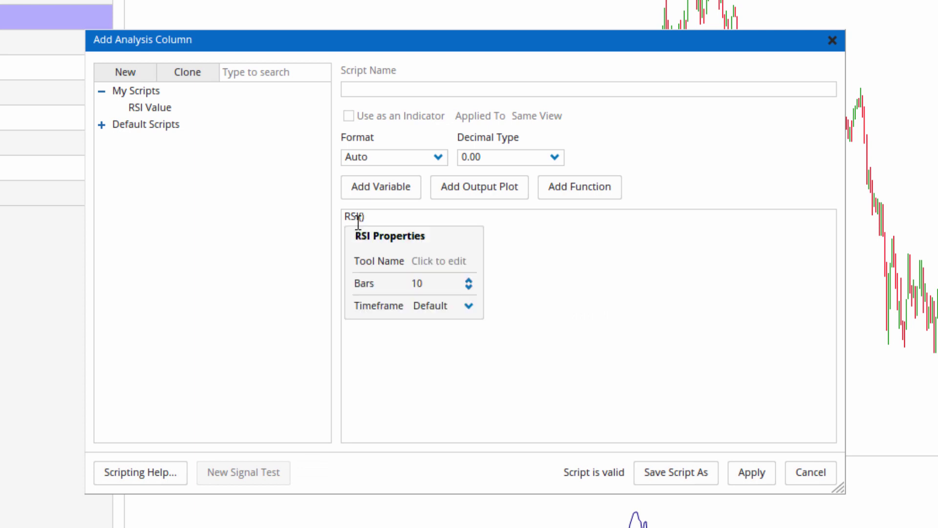
left_click(469, 280)
left_click(468, 280)
left_click(468, 281)
left_click(468, 280)
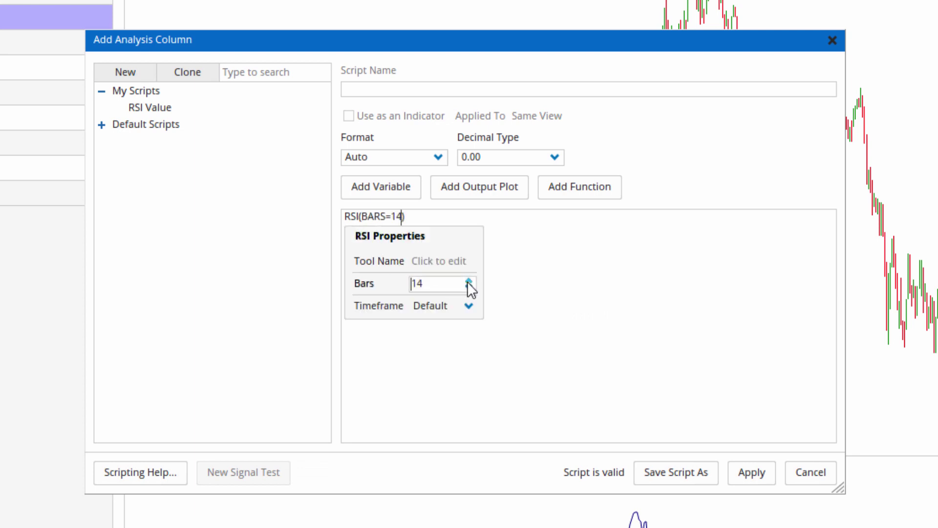
left_click(551, 229)
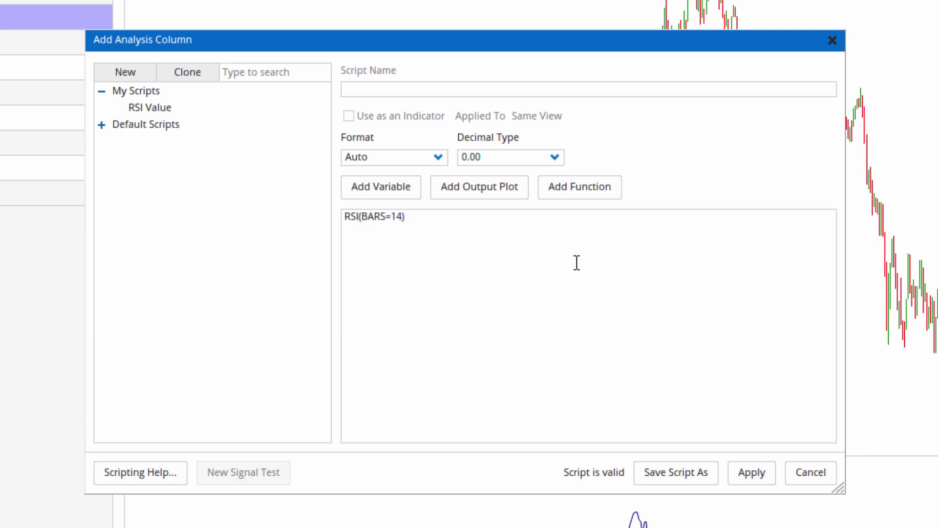
type("> 70")
left_click(752, 472)
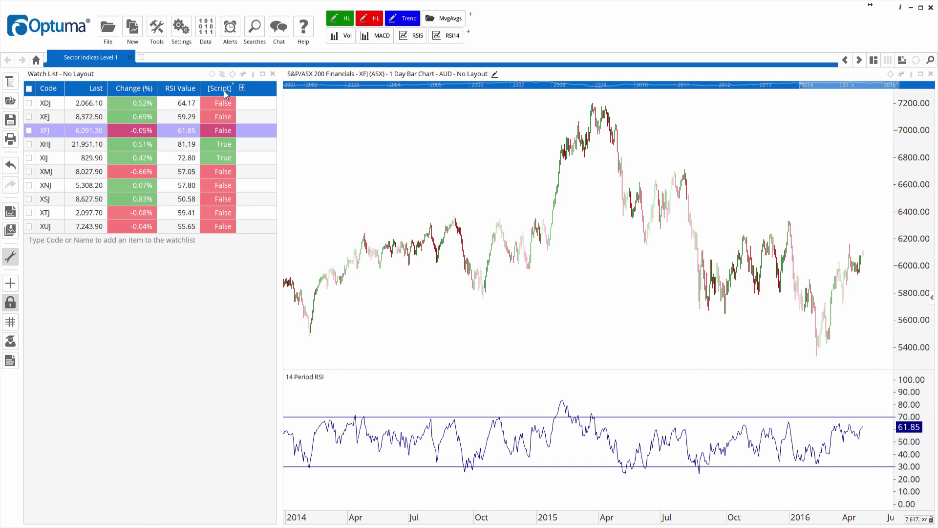
- Relabel the [Script] column header to 'RSI > 70'
right_click(225, 95)
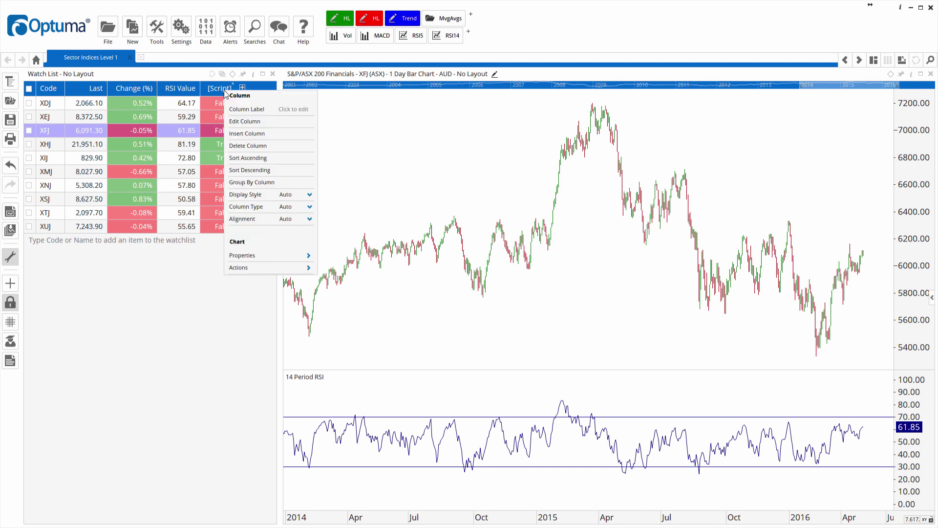
left_click(293, 109)
key("Return")
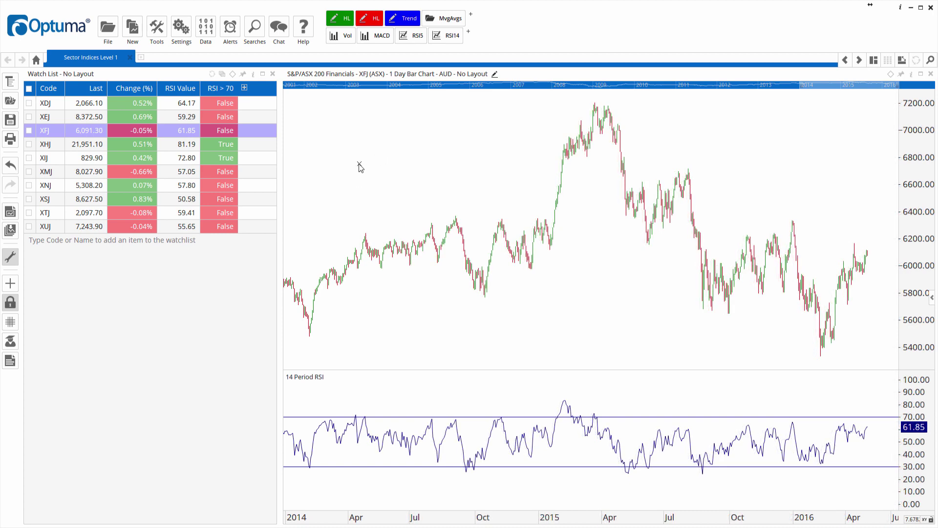
- Start a new script column comparing two moving averages: MA() > MA()
left_click(244, 88)
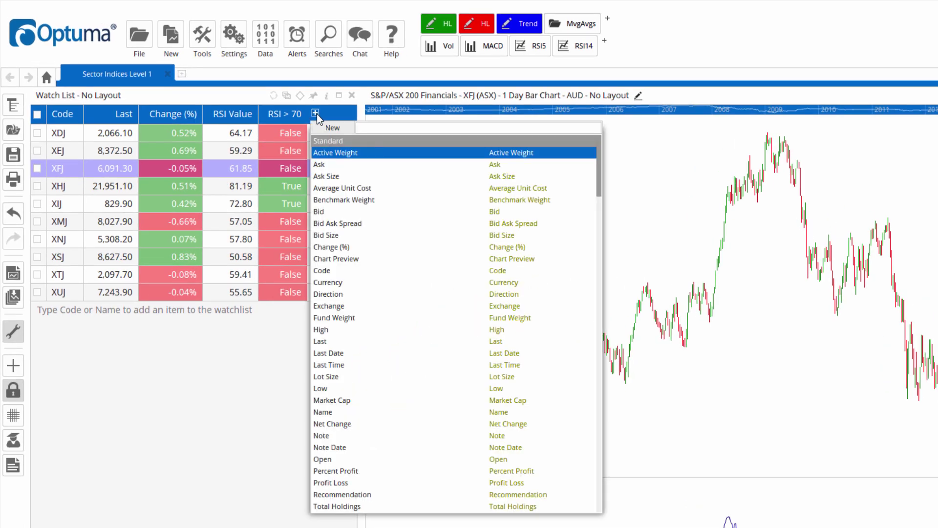
left_click(332, 128)
left_click(340, 143)
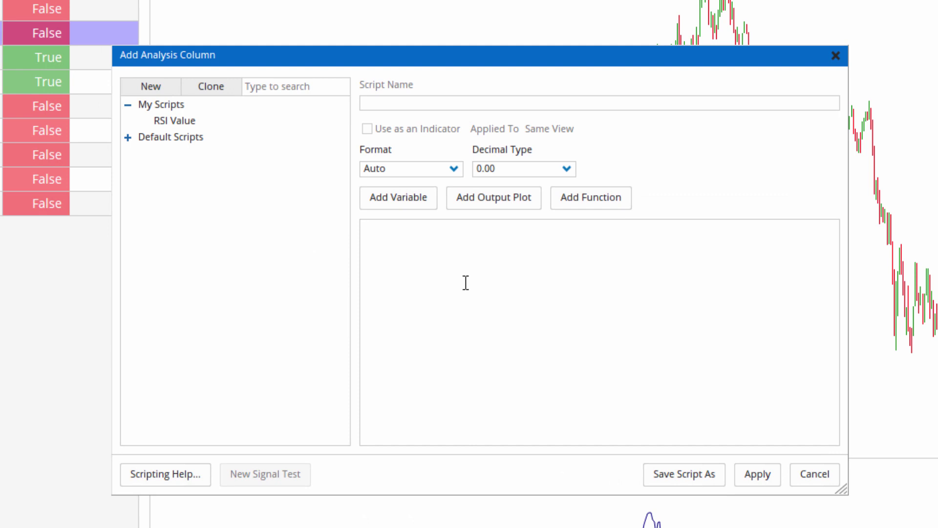
type("ma")
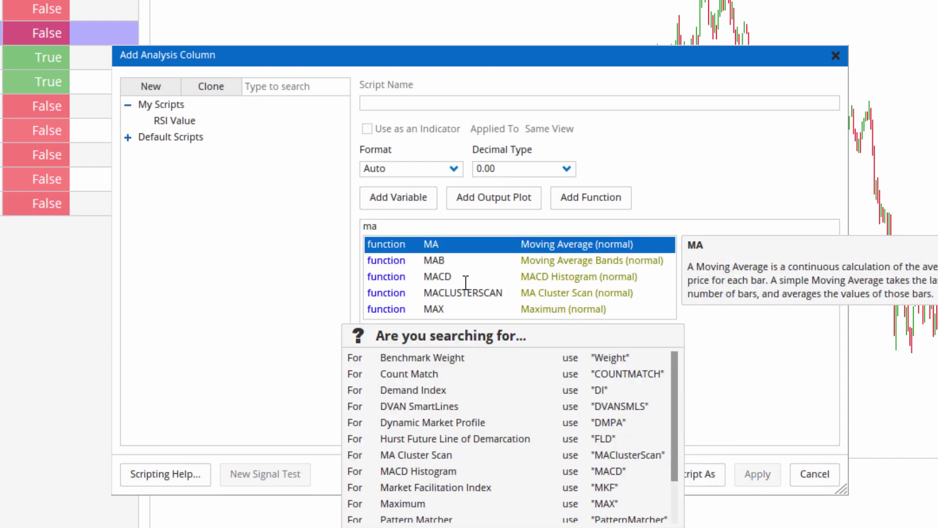
key("Return")
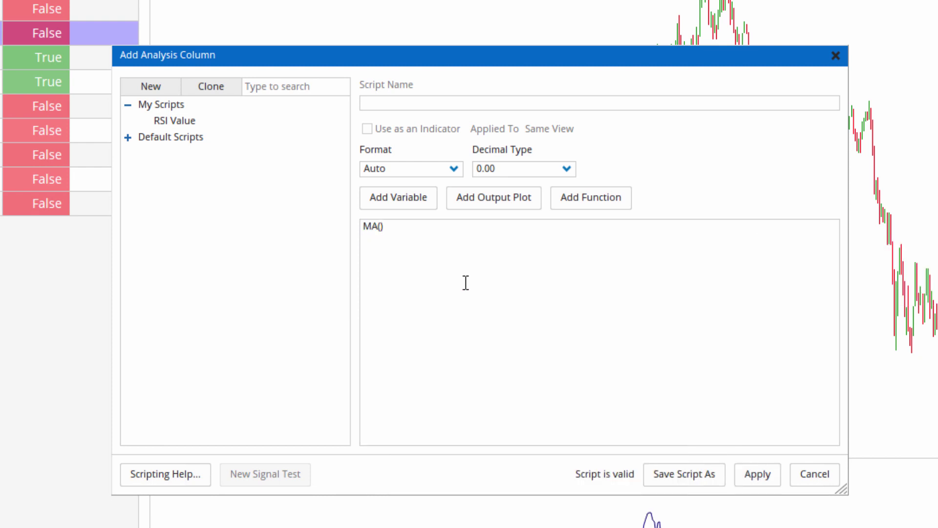
type(") > ")
type("ma")
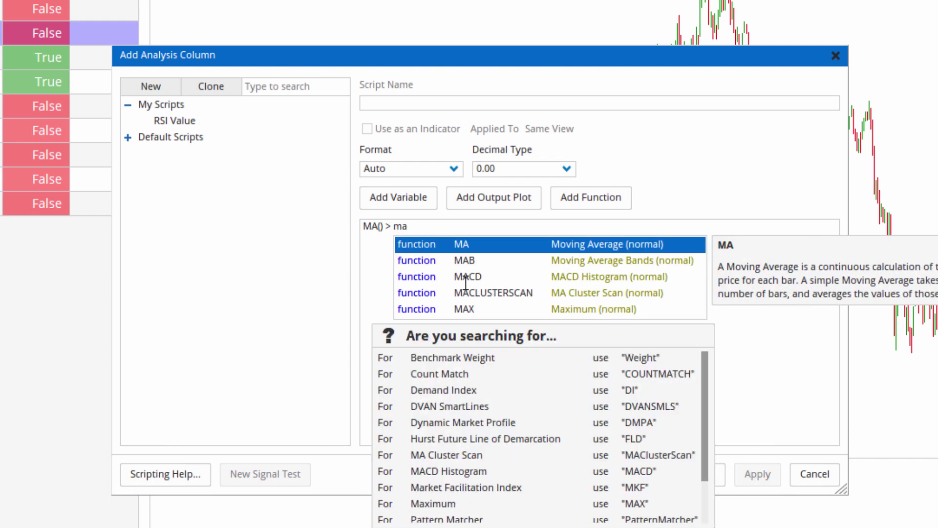
key("Return")
type(")")
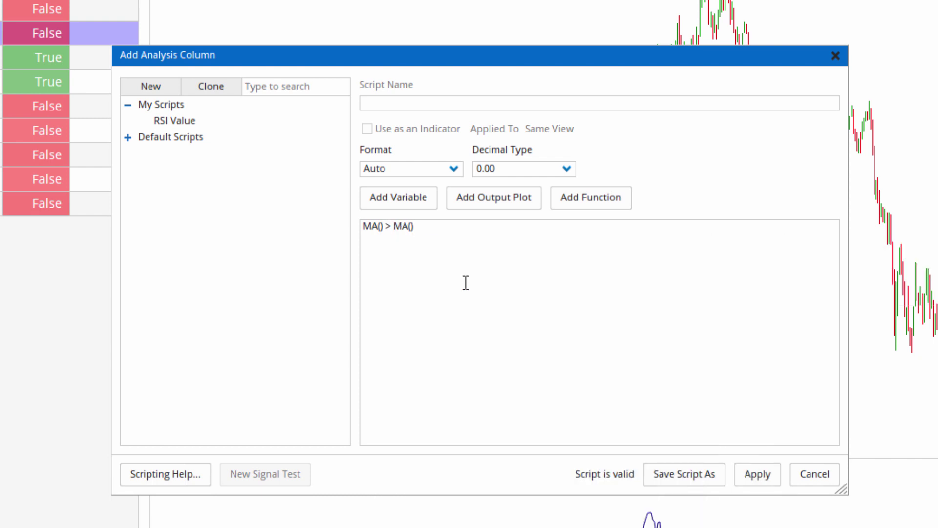
- Set the first moving average to 13 bars, exponential, calculated on Close
left_click(378, 228)
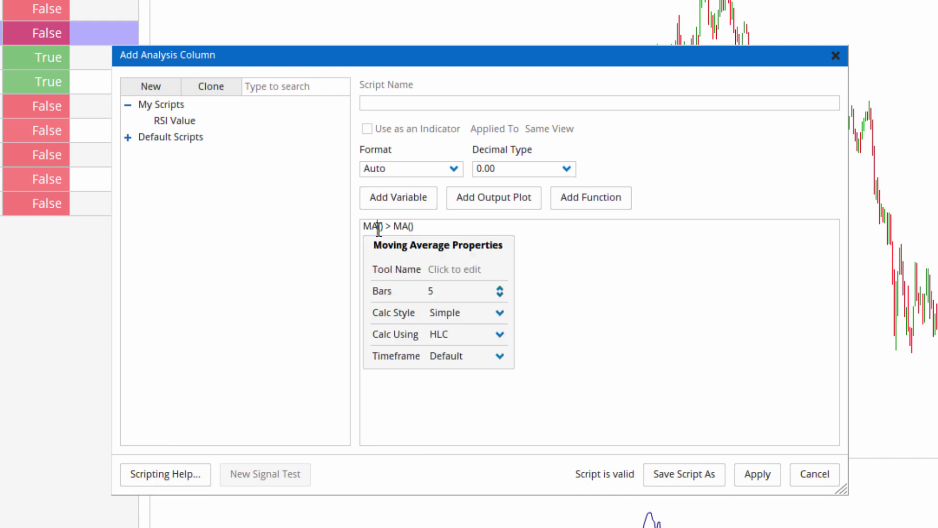
left_click(461, 293)
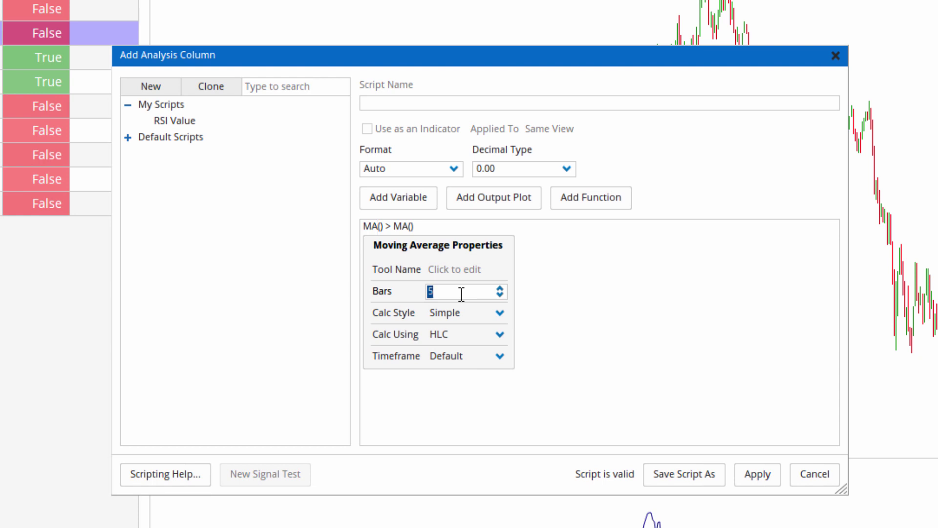
type("13")
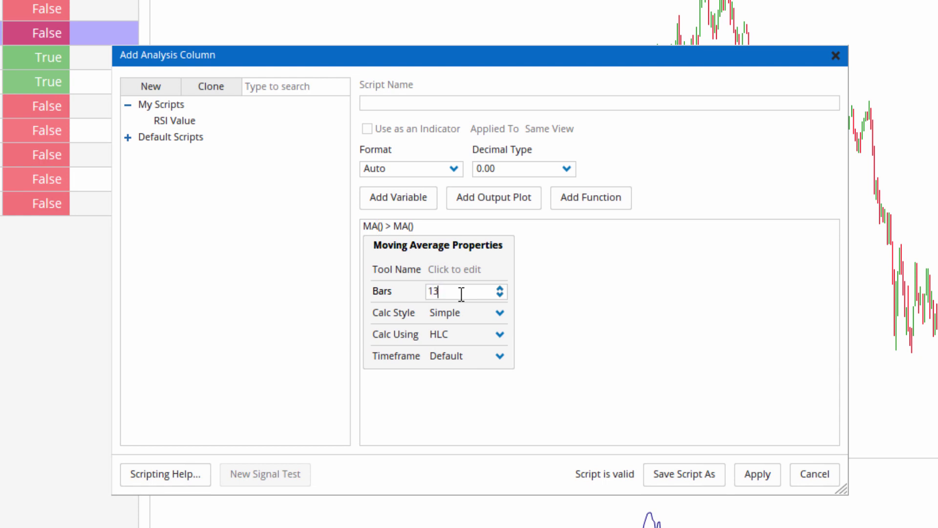
left_click(499, 313)
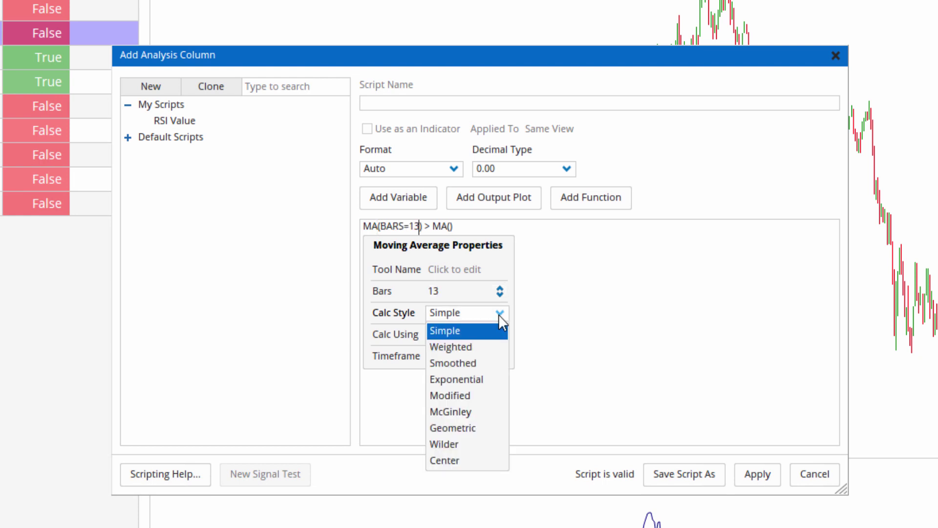
left_click(477, 380)
left_click(495, 338)
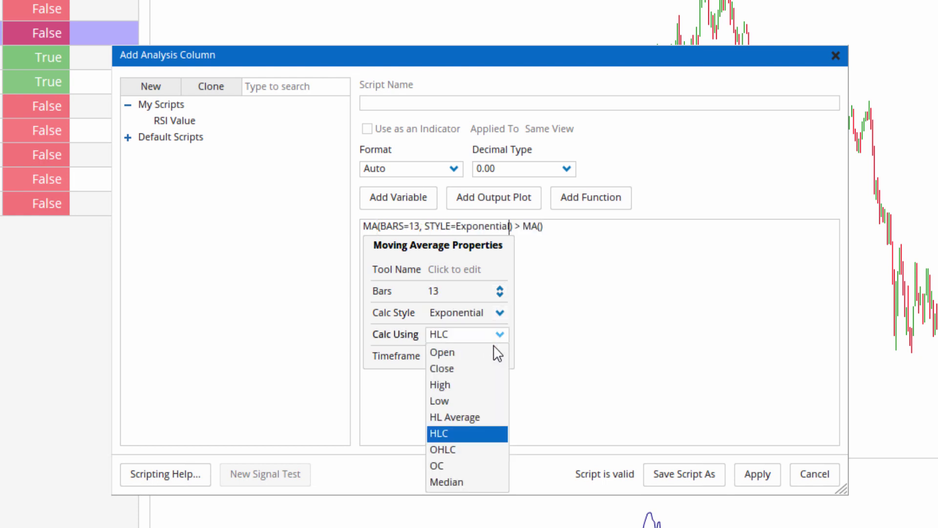
left_click(448, 370)
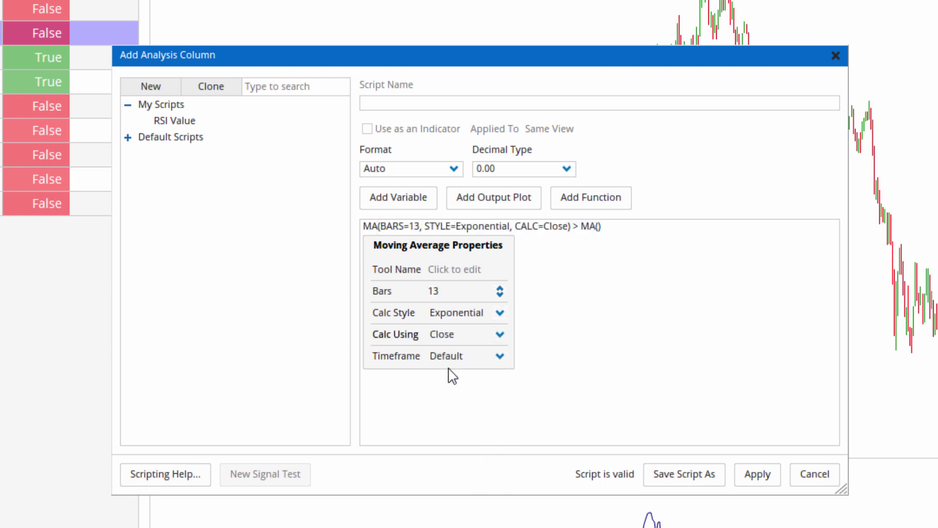
- Set the second moving average to 30 bars exponential and apply the column
left_click(596, 226)
left_click(669, 289)
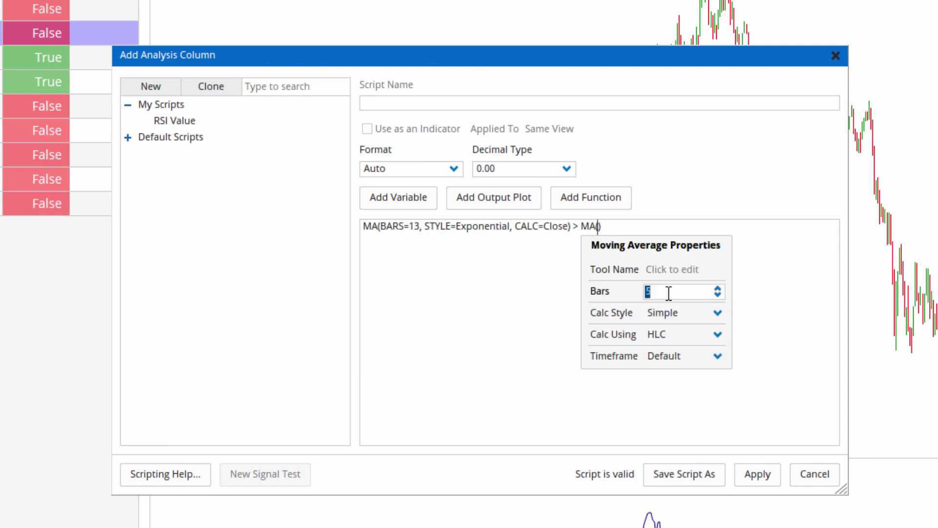
key("BackSpace")
type("30")
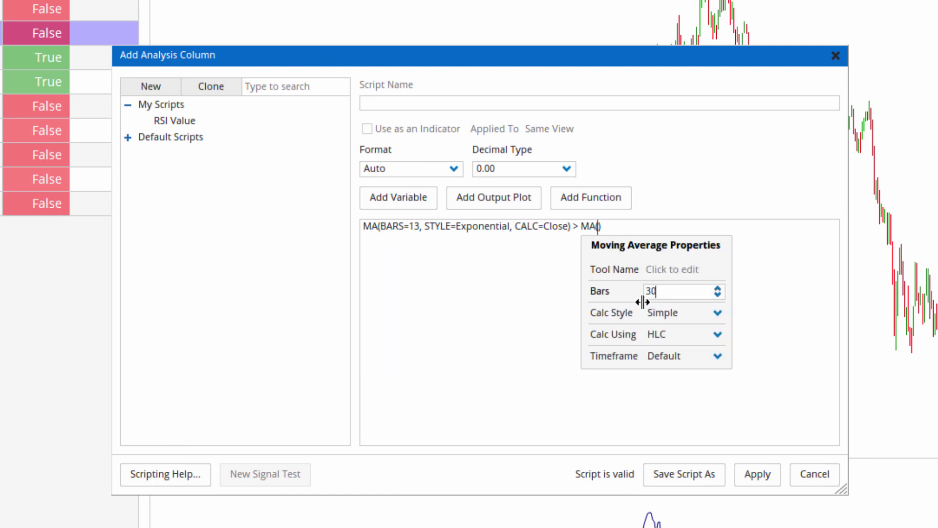
left_click(716, 313)
left_click(680, 380)
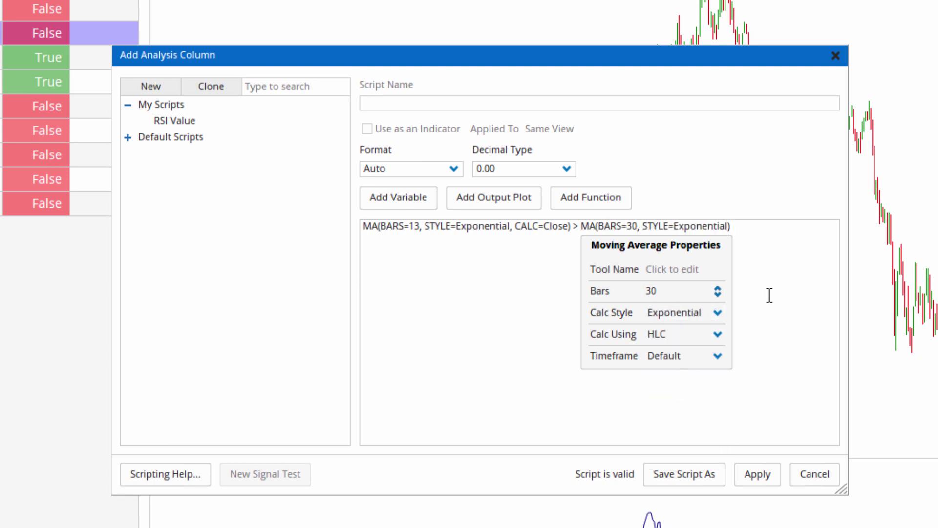
left_click(767, 235)
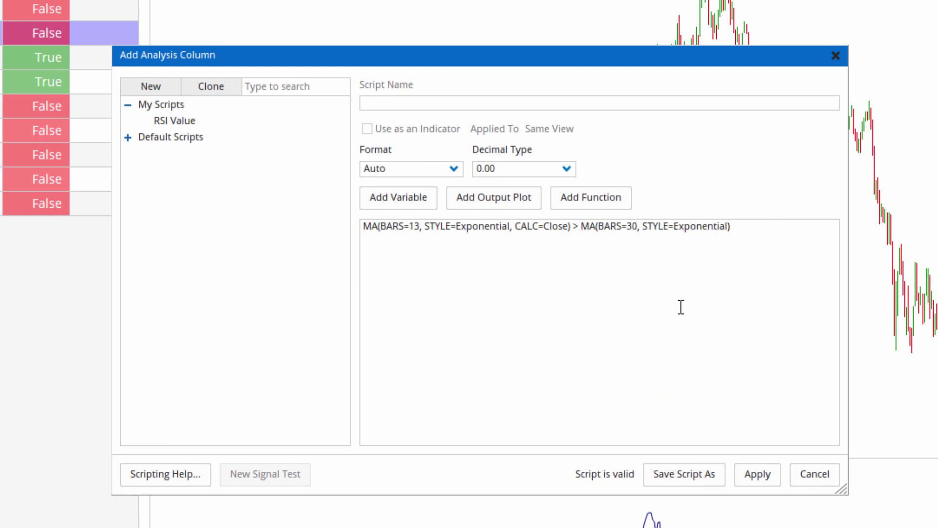
left_click(756, 474)
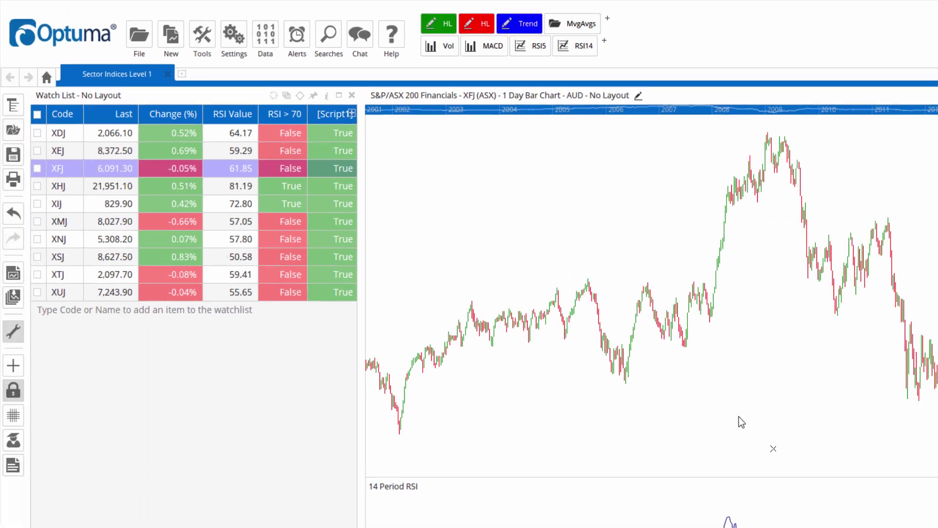